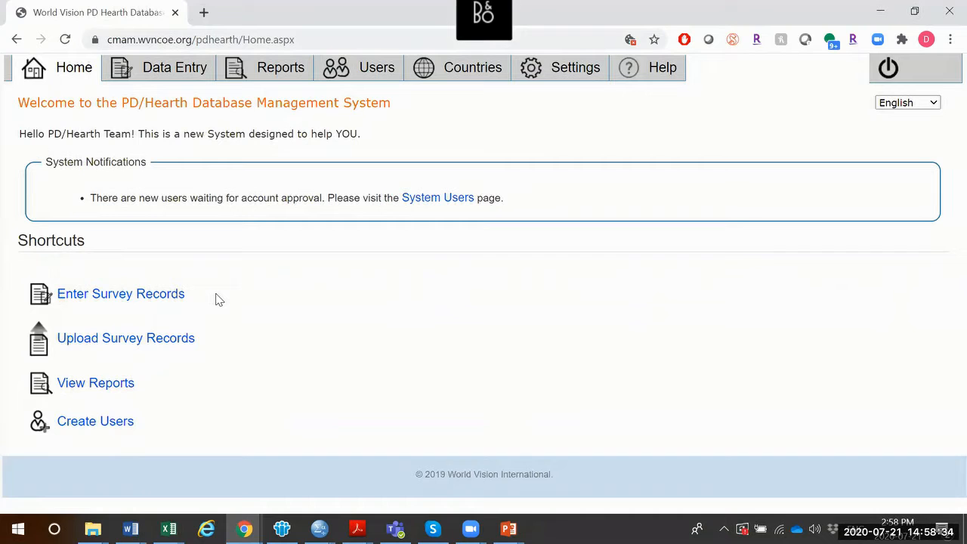
From the Users tab, start a blank new System User form
click(349, 73)
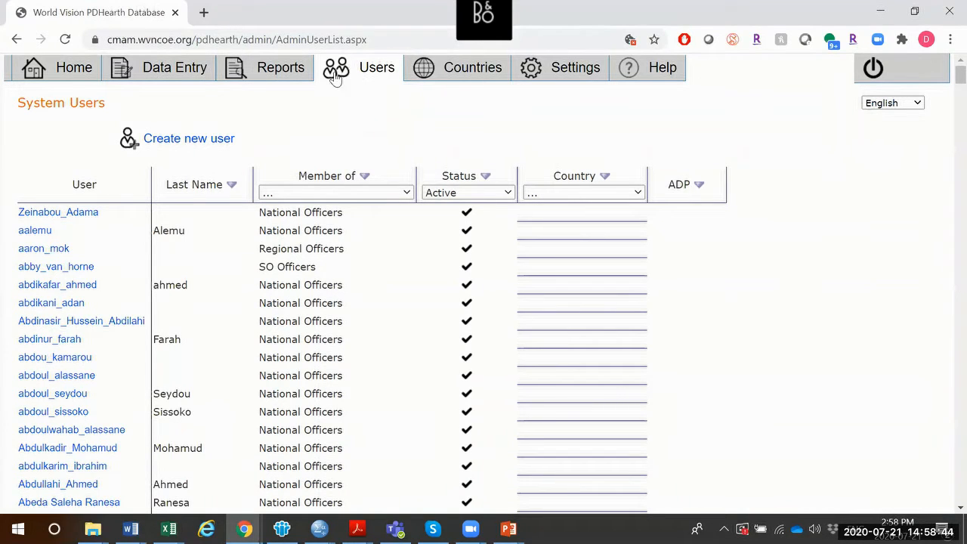
click(199, 144)
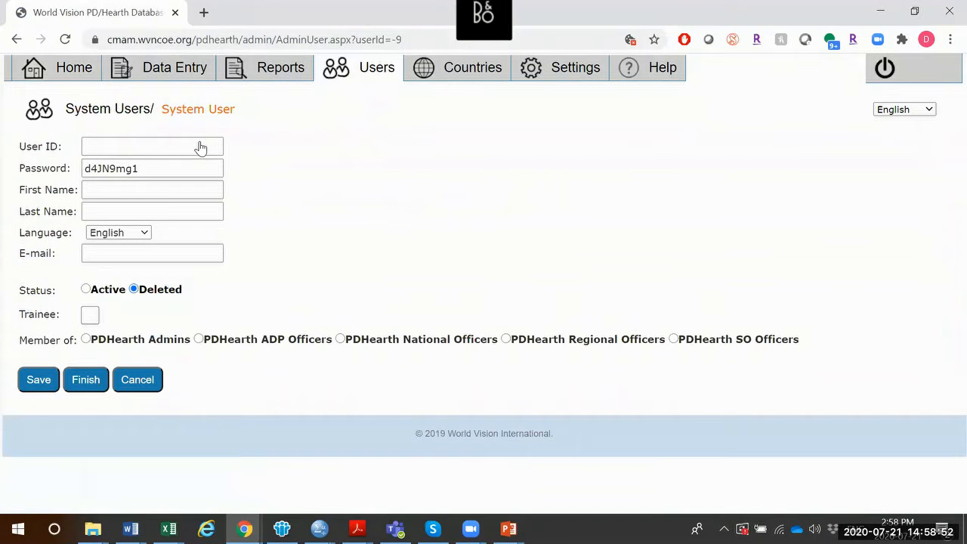
Enter the trainee's user ID, keep the password, and fill in first and last name
click(157, 146)
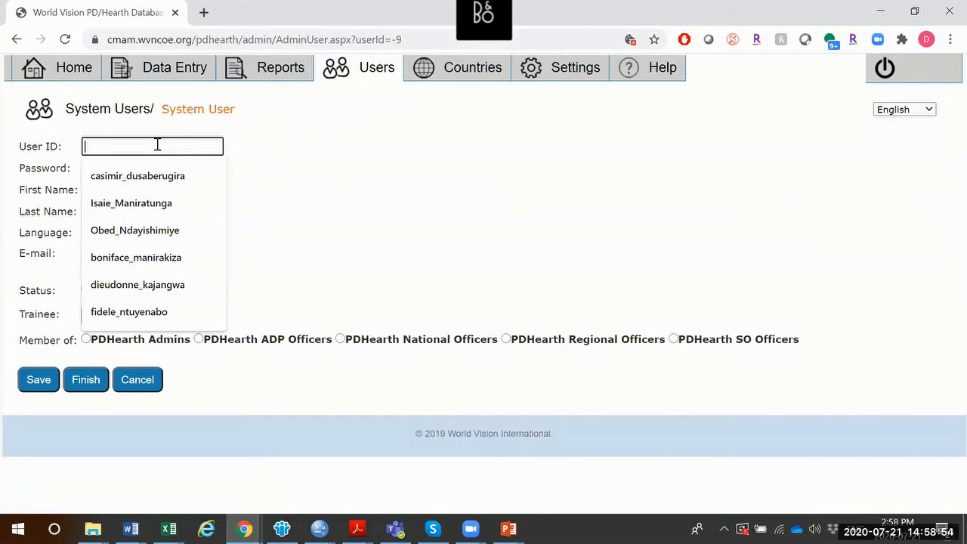
click(352, 189)
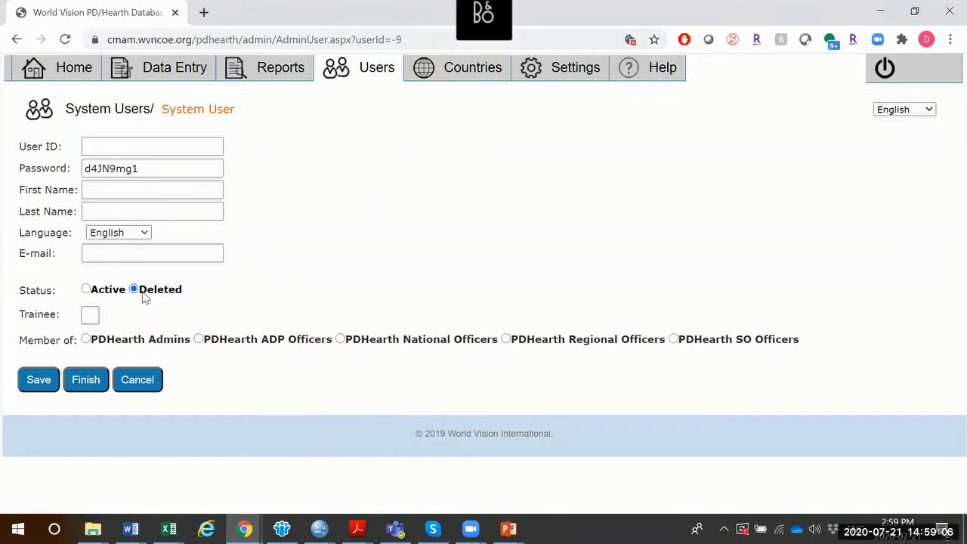
click(114, 148)
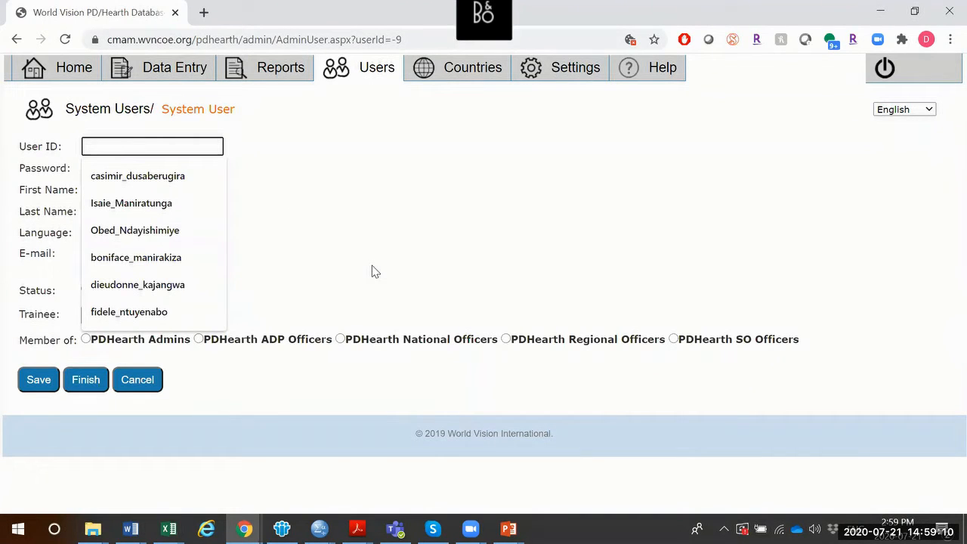
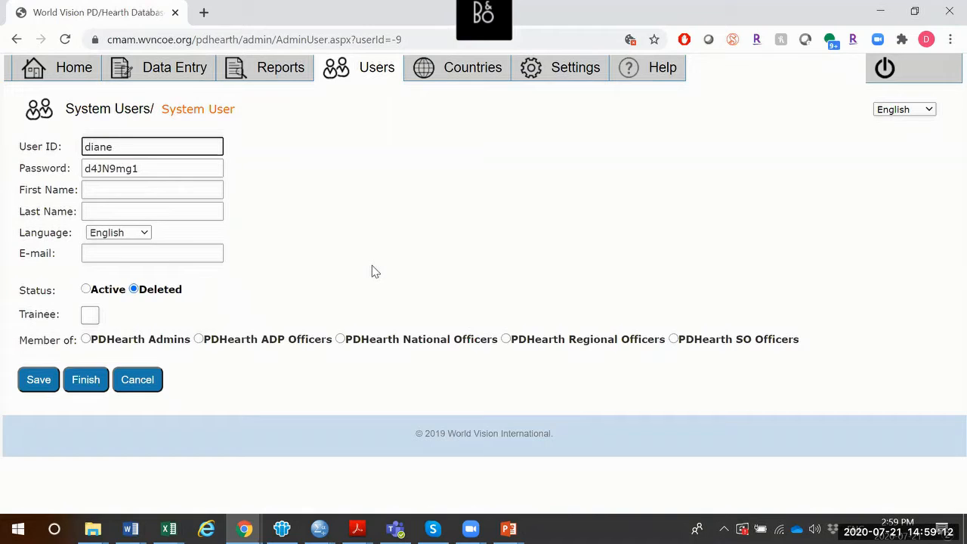
key(Tab)
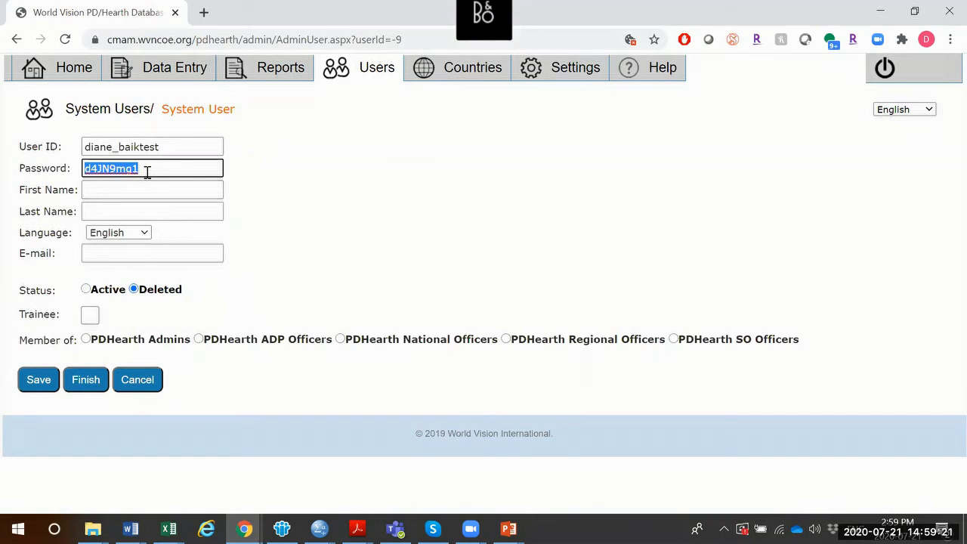
drag(151, 171, 129, 169)
click(118, 189)
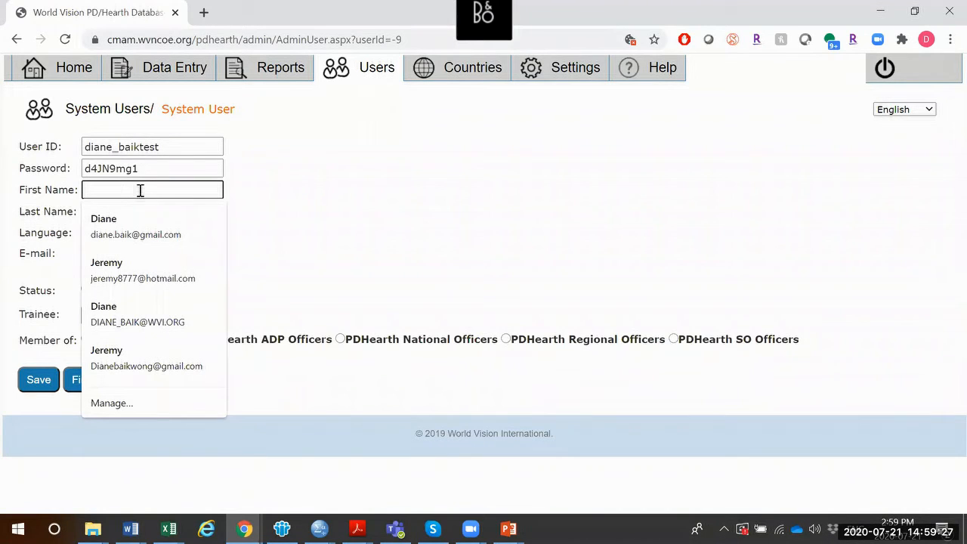
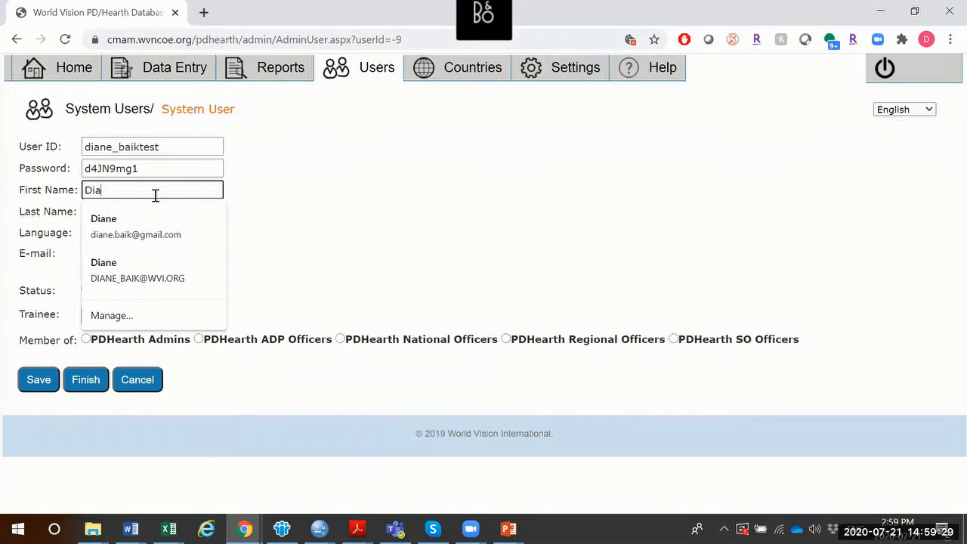
key(Tab)
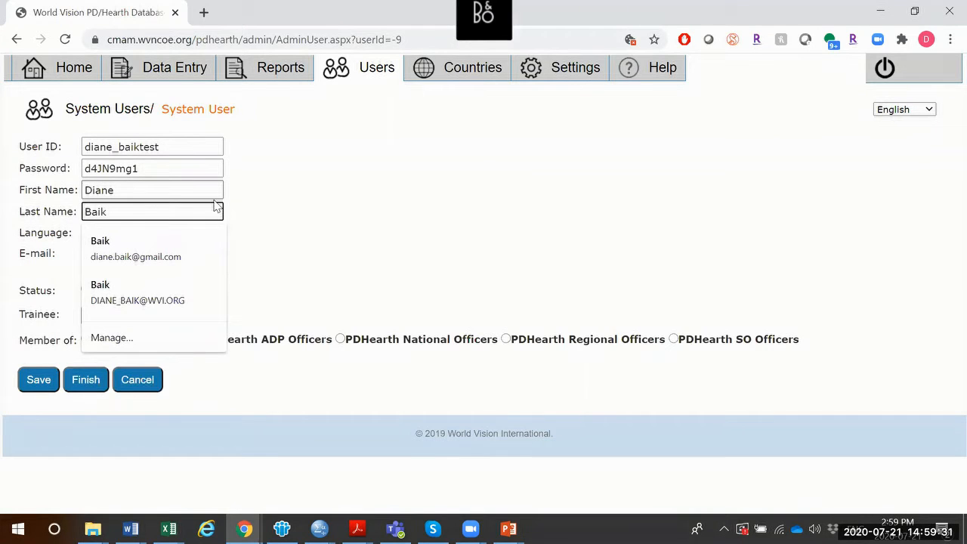
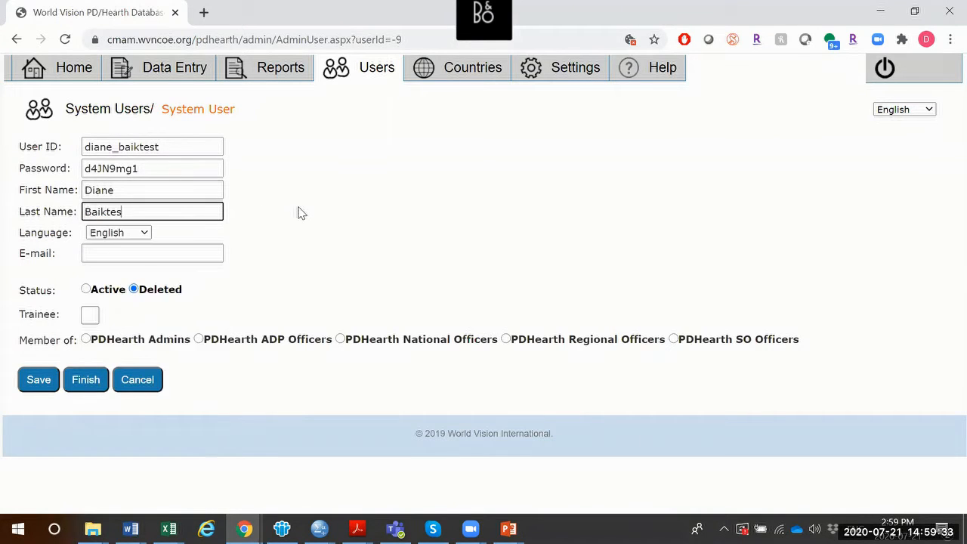
Keep English as the language and set the account status to Active
click(103, 239)
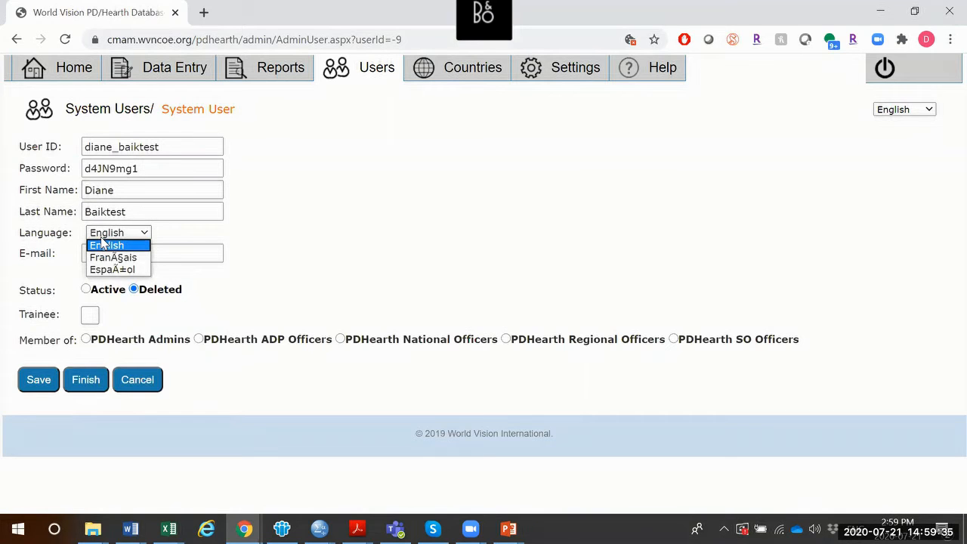
click(115, 234)
click(115, 234)
click(106, 254)
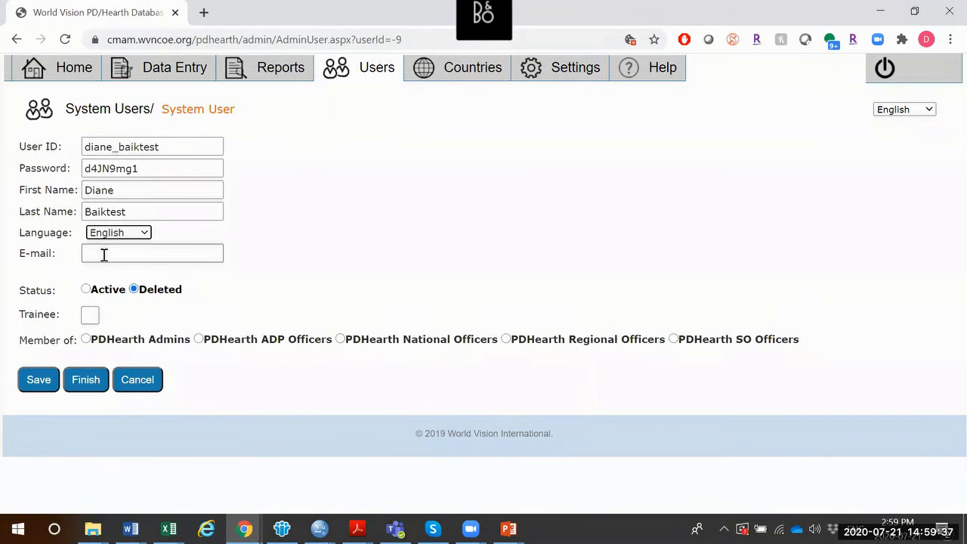
click(270, 257)
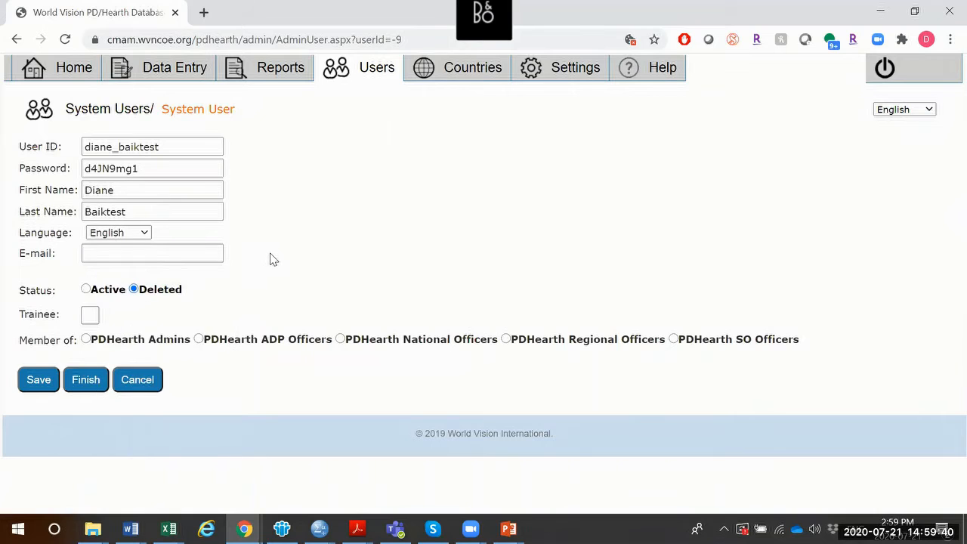
click(102, 294)
Flag the user as a trainee, enter the corrected e-mail address, and add PDHearth National Officers membership
click(90, 316)
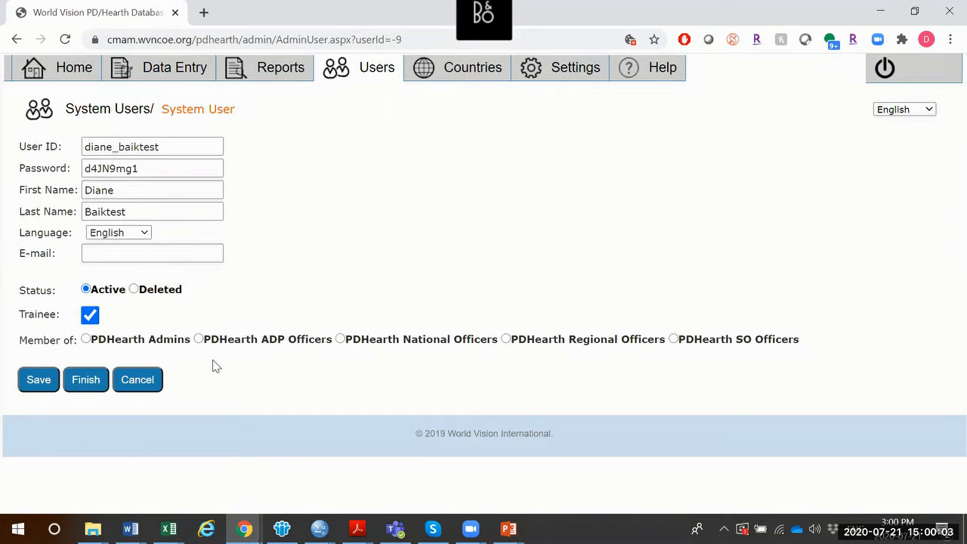
click(142, 255)
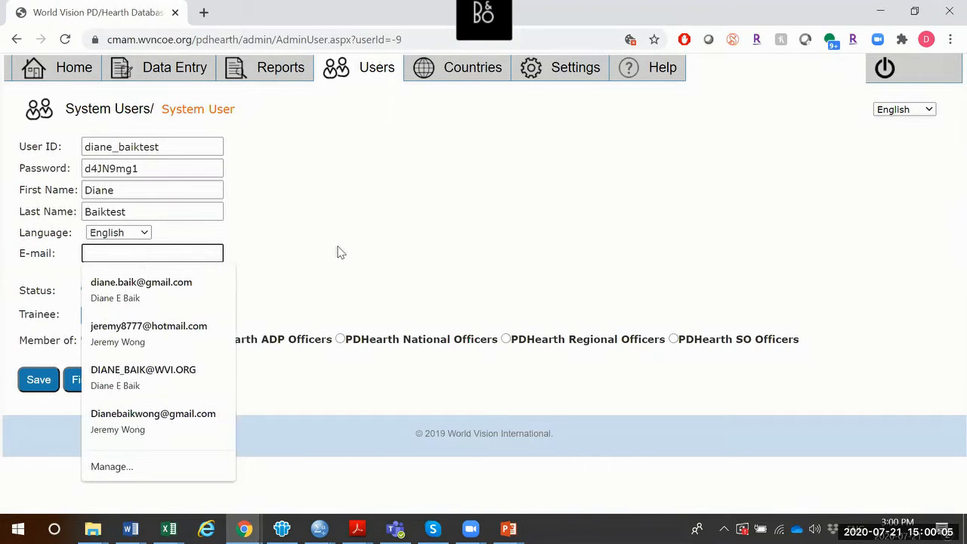
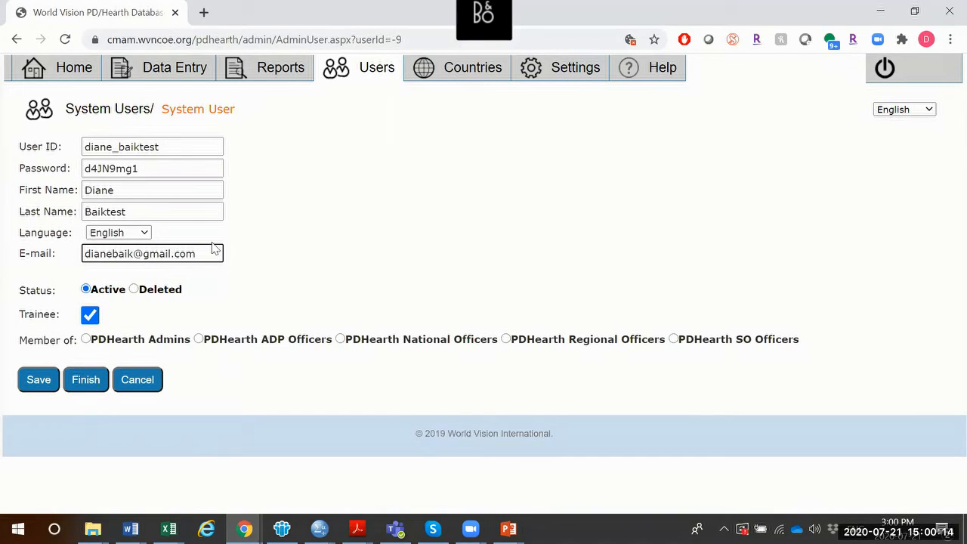
click(114, 253)
text(.)
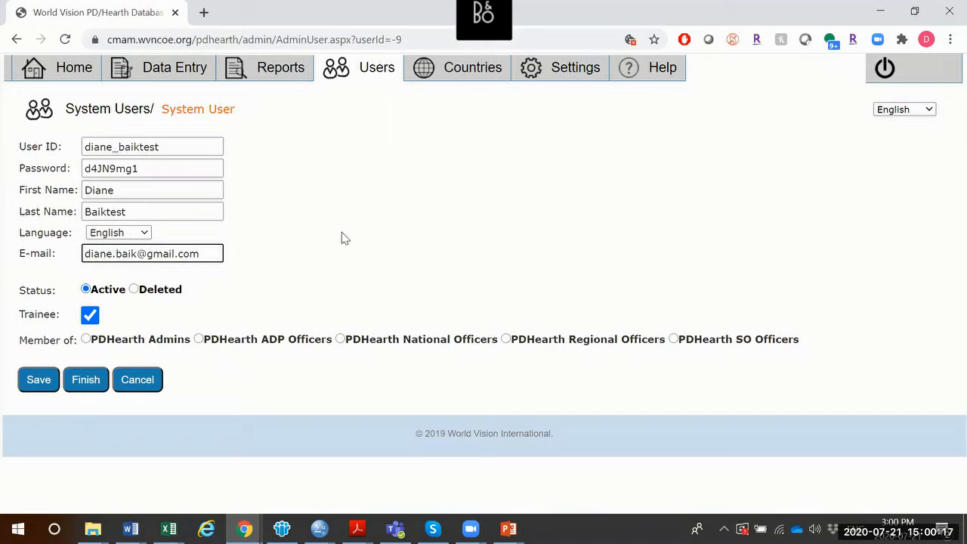
click(321, 285)
click(364, 342)
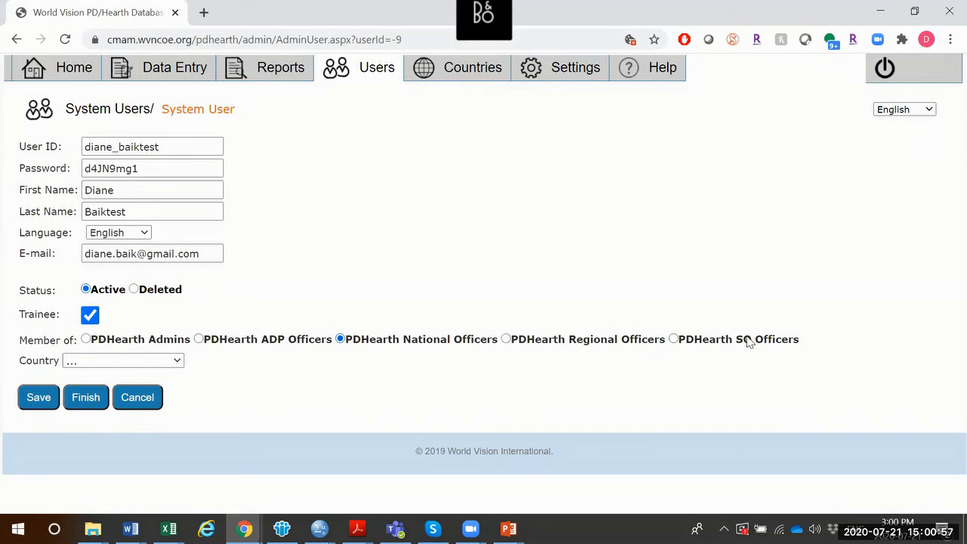
Set the user's country to PRACTICE COUNTRY and submit the new account with Finish
click(160, 363)
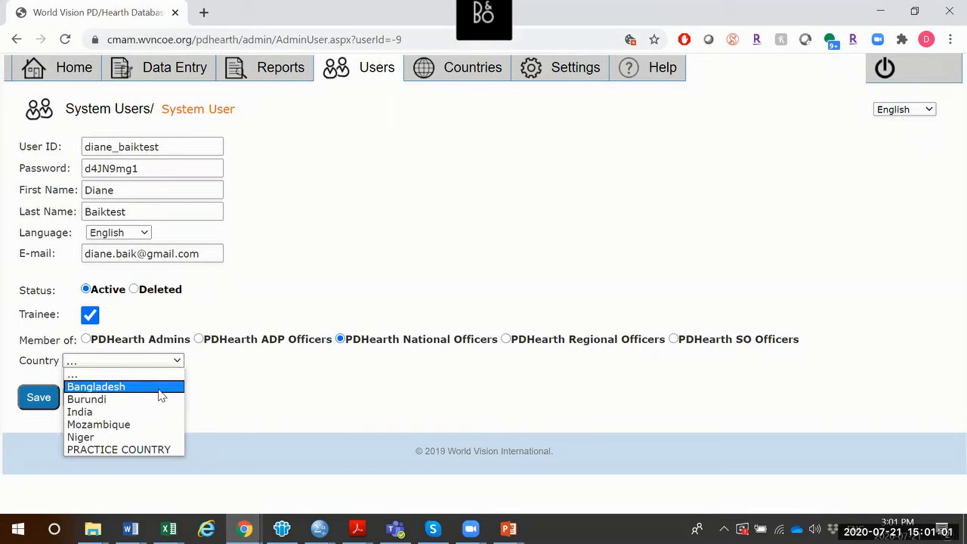
click(149, 445)
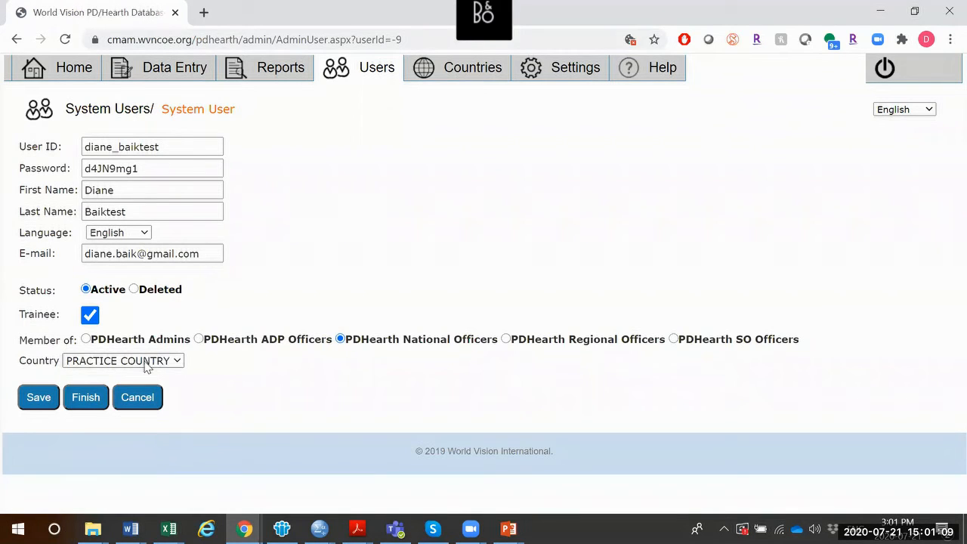
click(74, 400)
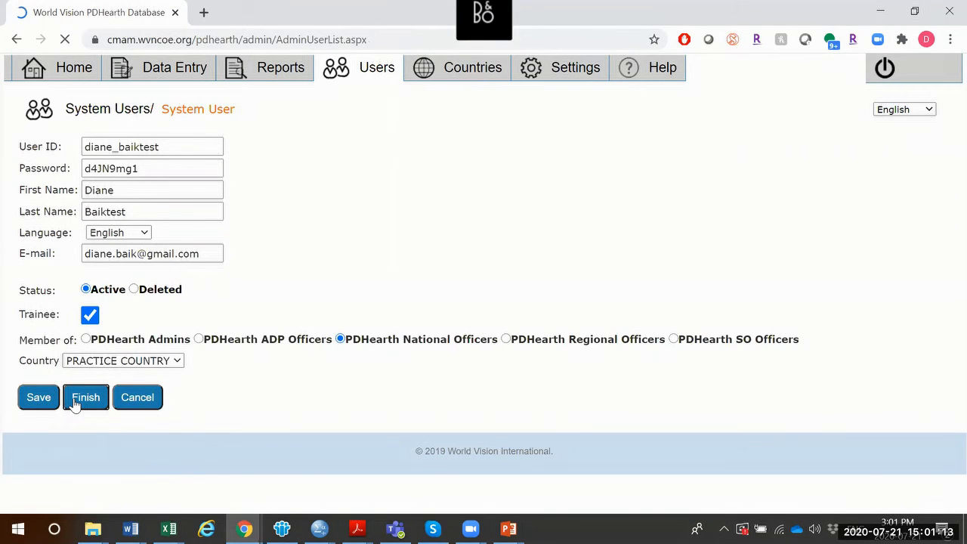
Return to Home and open the list of new inactive users awaiting approval
click(487, 195)
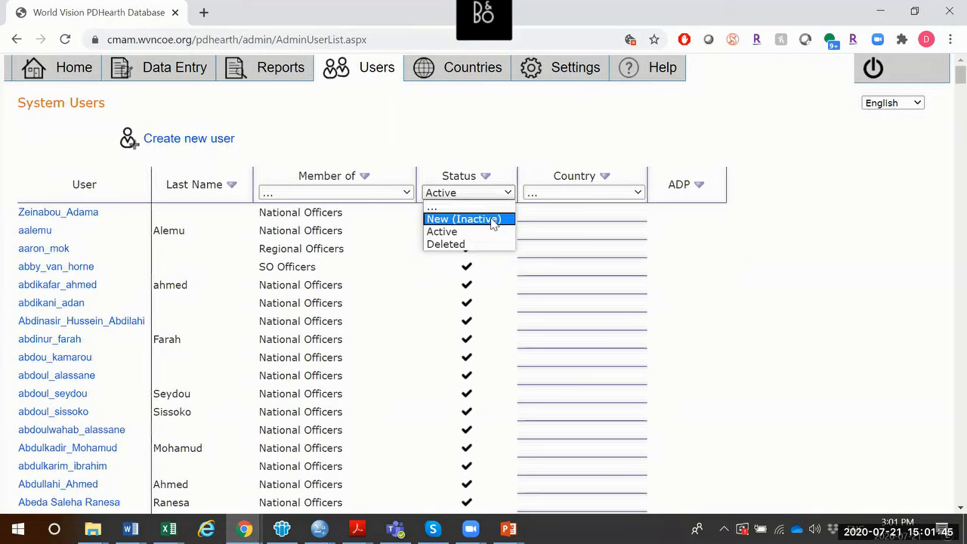
click(89, 76)
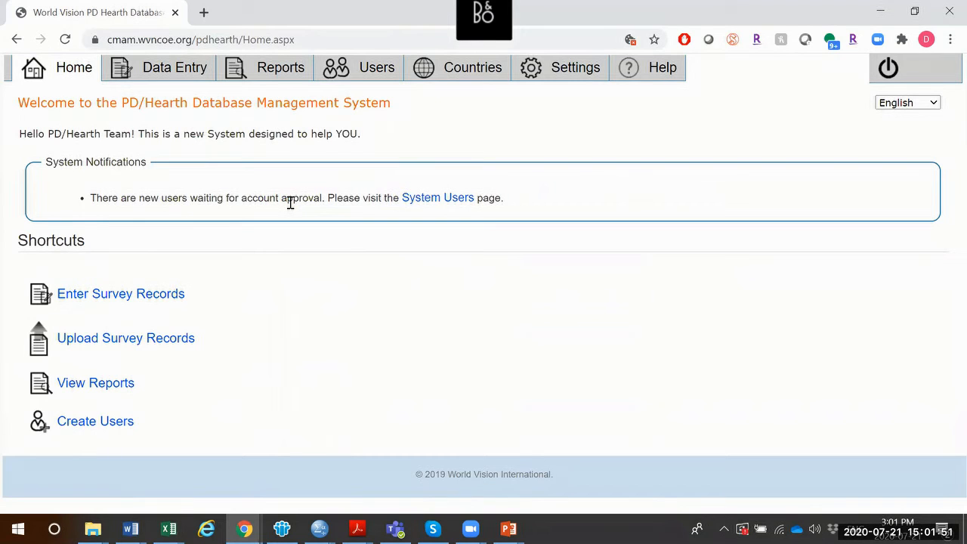
click(447, 198)
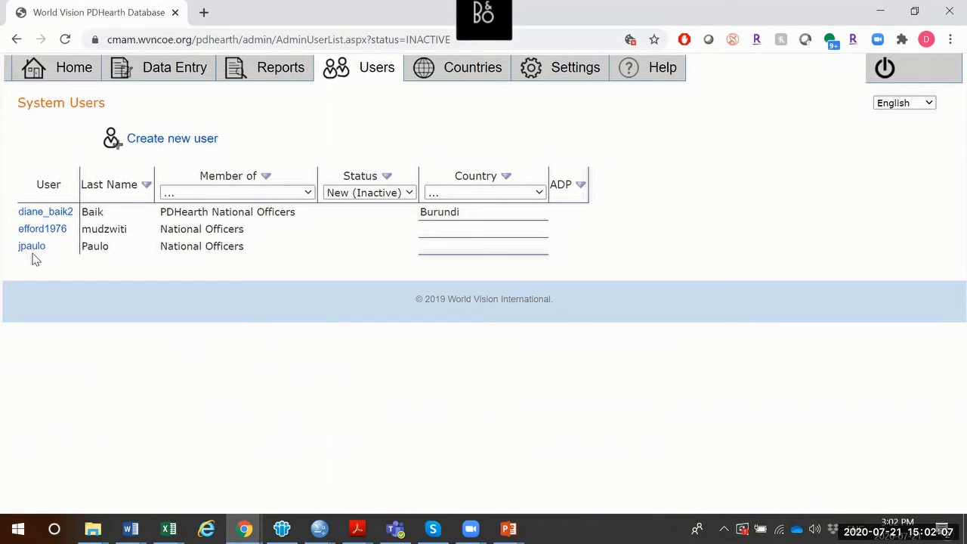
Open the pending user's record, keep Burundi and Active status, save, and finish back to the list
click(30, 215)
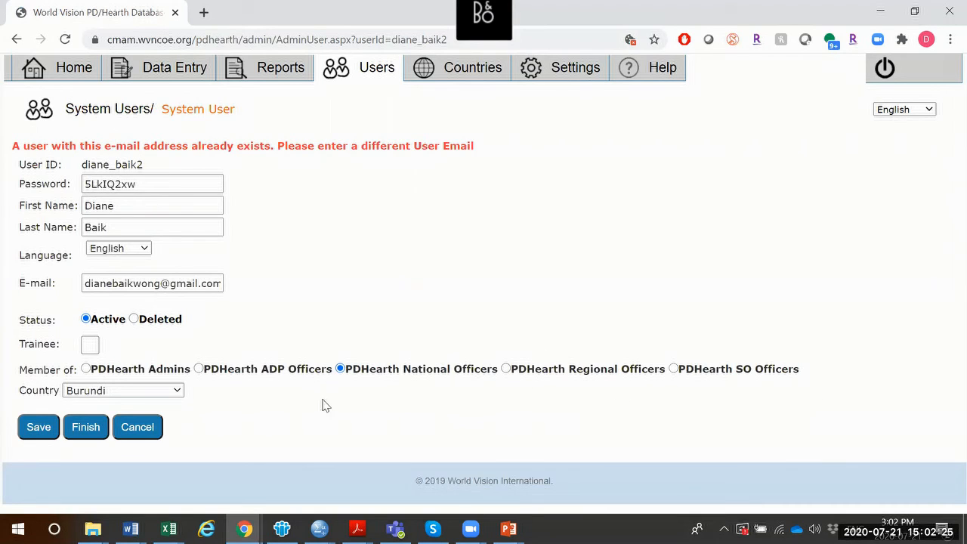
click(170, 398)
click(170, 398)
click(44, 429)
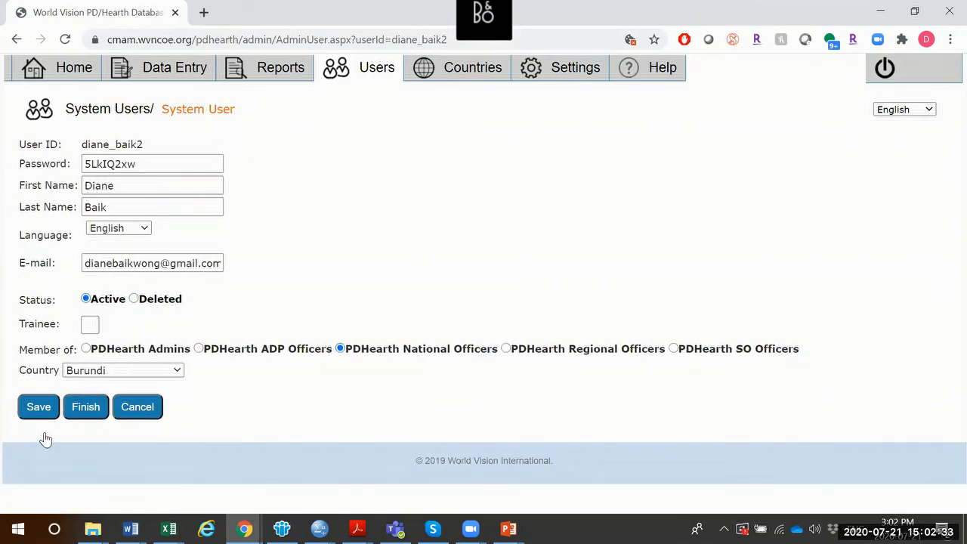
click(83, 408)
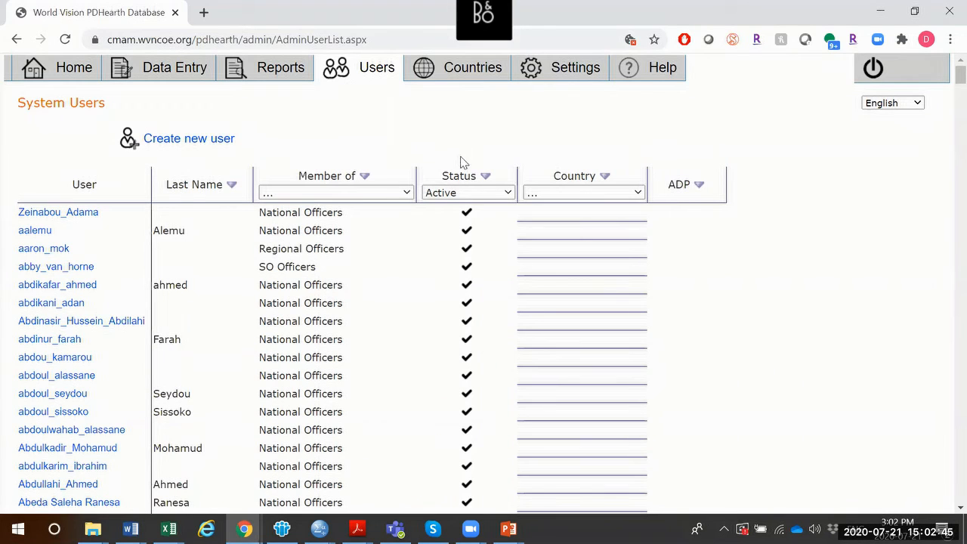
Filter users to New (Inactive), go back Home, then bring the login-request slide show forward
click(467, 194)
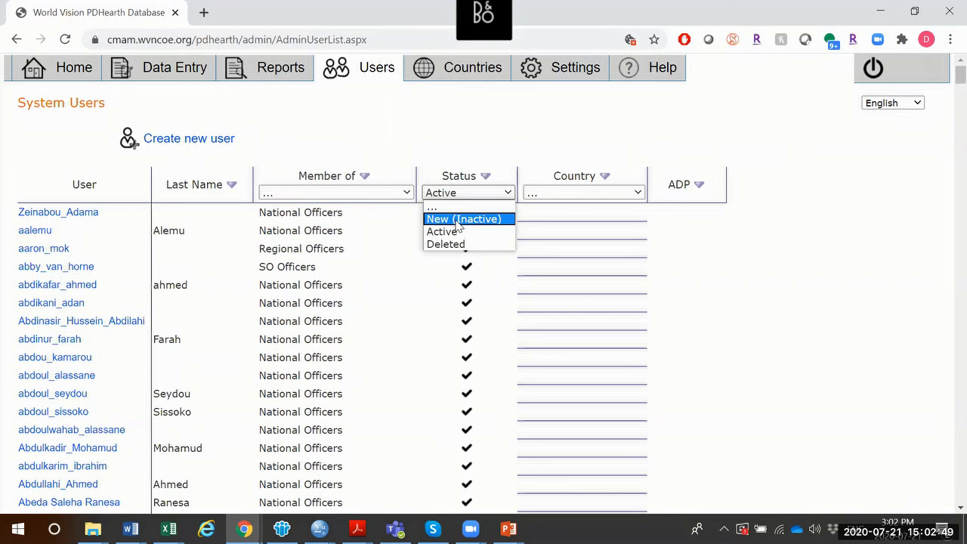
click(457, 224)
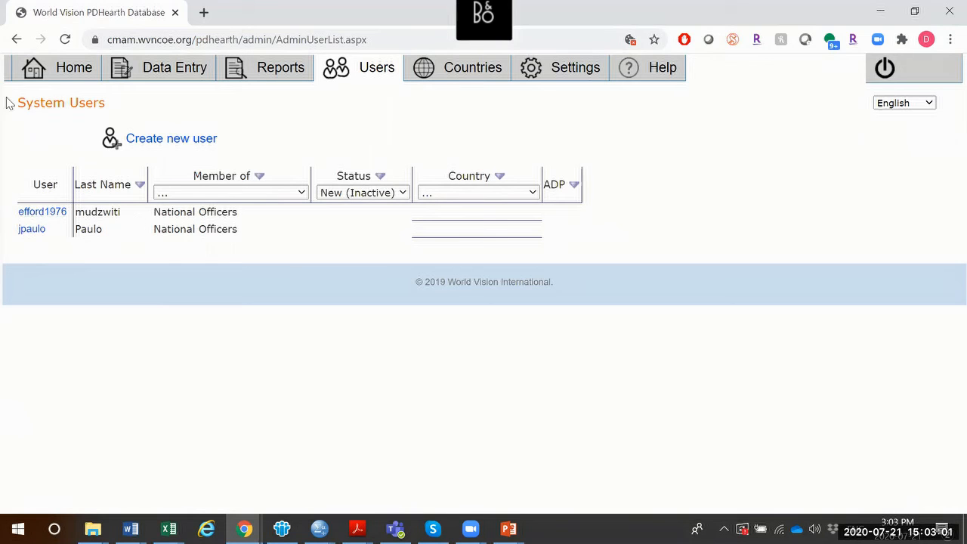
click(41, 71)
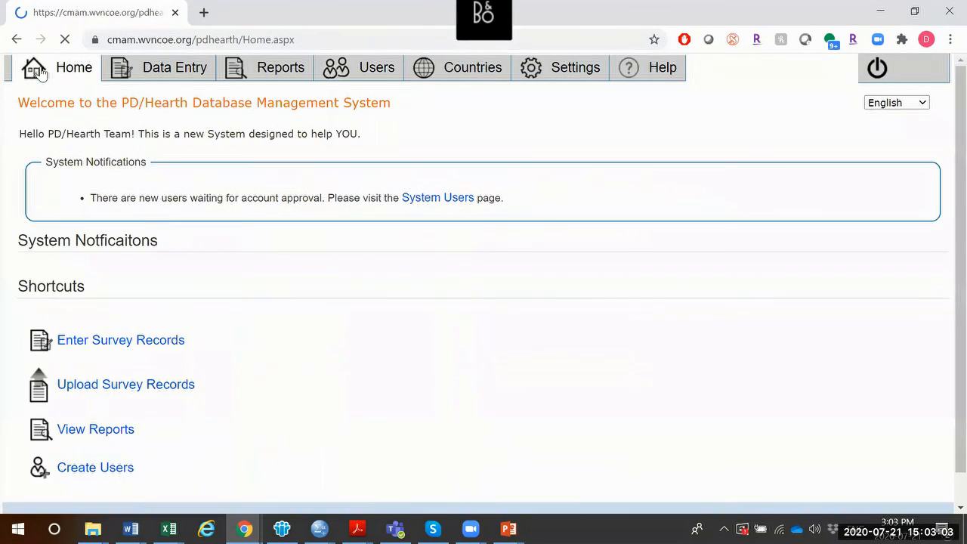
click(508, 528)
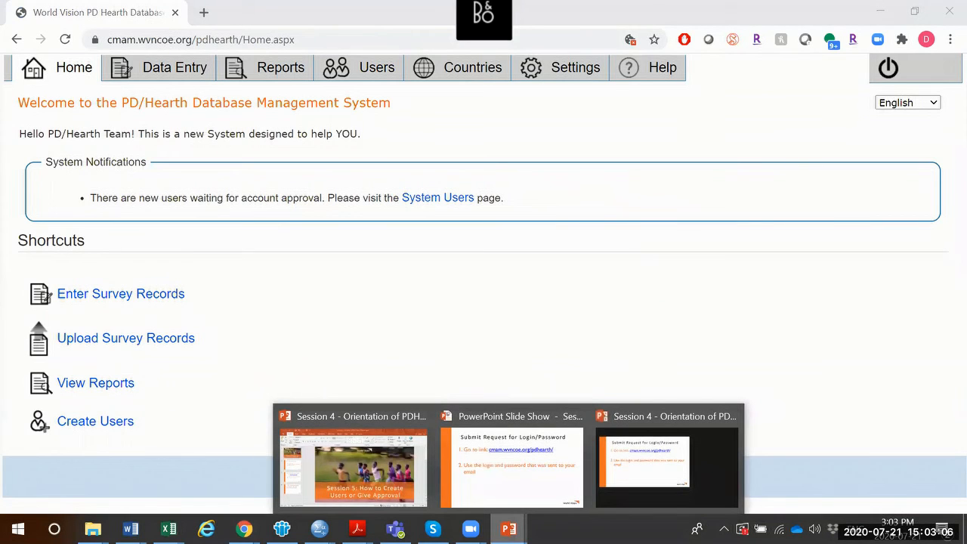
click(530, 483)
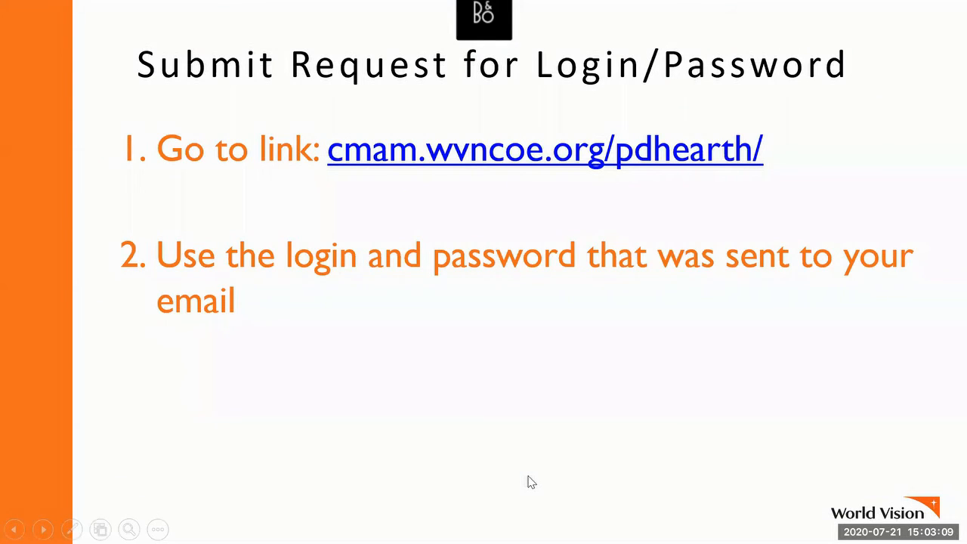